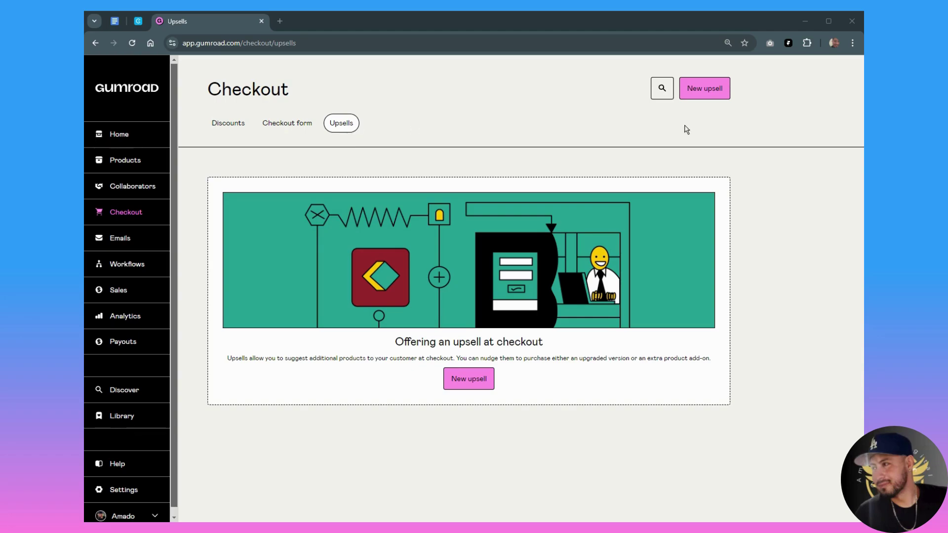
click(706, 93)
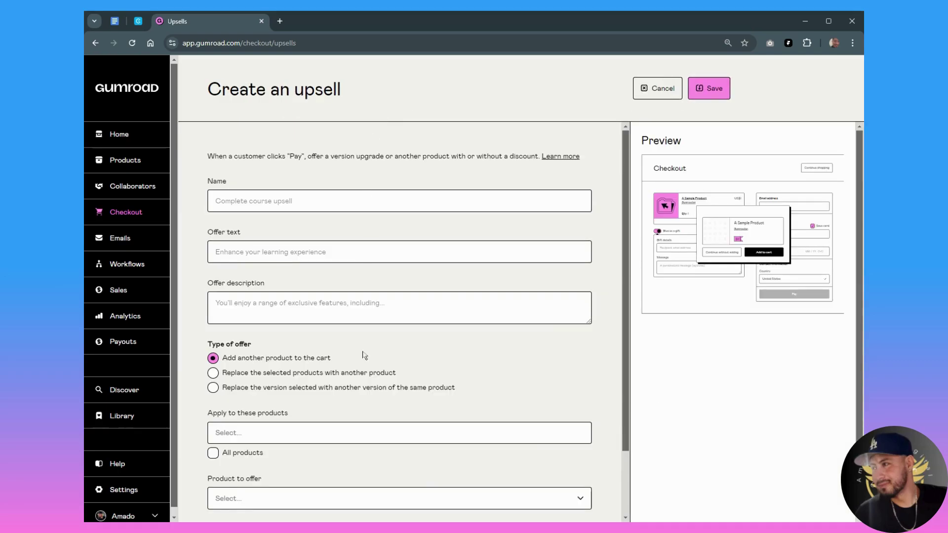
scroll(358, 422, down, 2)
scroll(360, 423, up, 2)
click(228, 200)
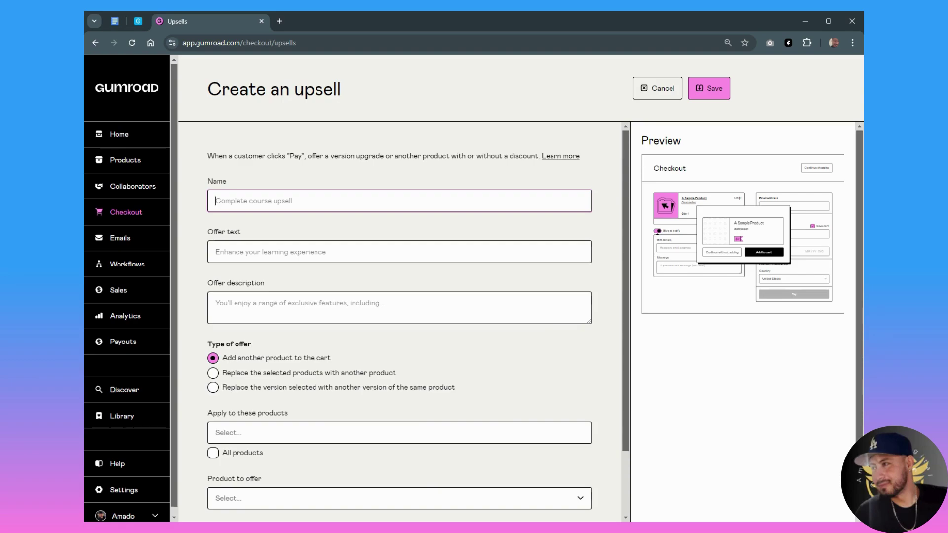
Enter '100 ideas to 1,000 ideas' as the upsell's name
text(100 ideas)
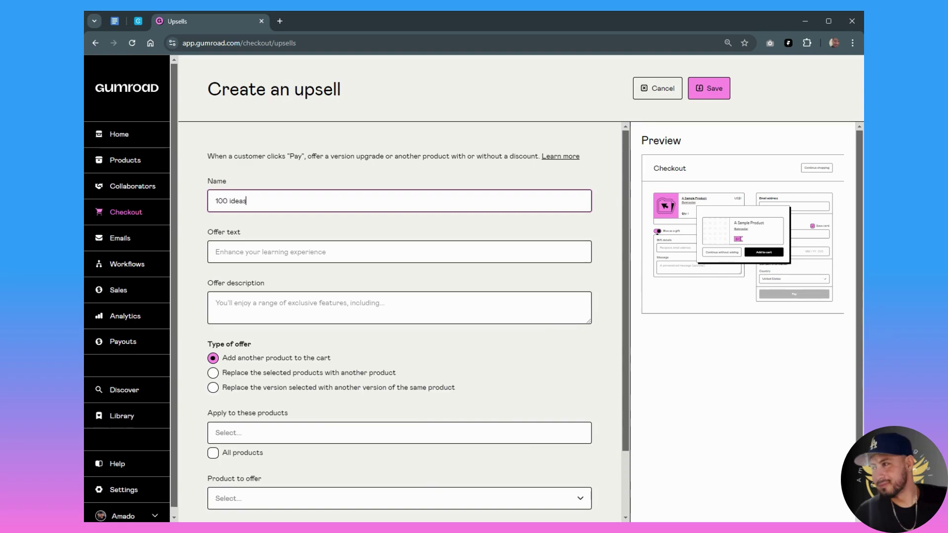
text( to 1,000 ideas)
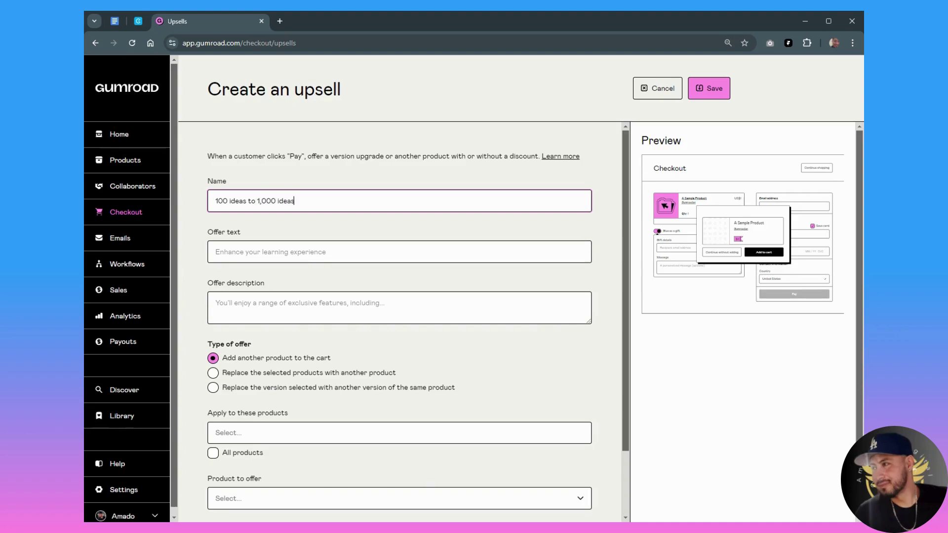
click(368, 234)
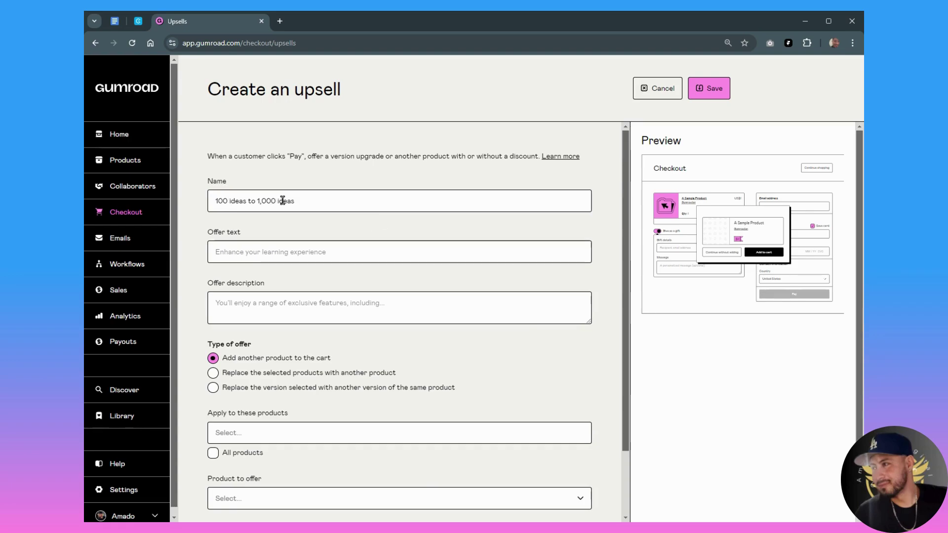
click(236, 248)
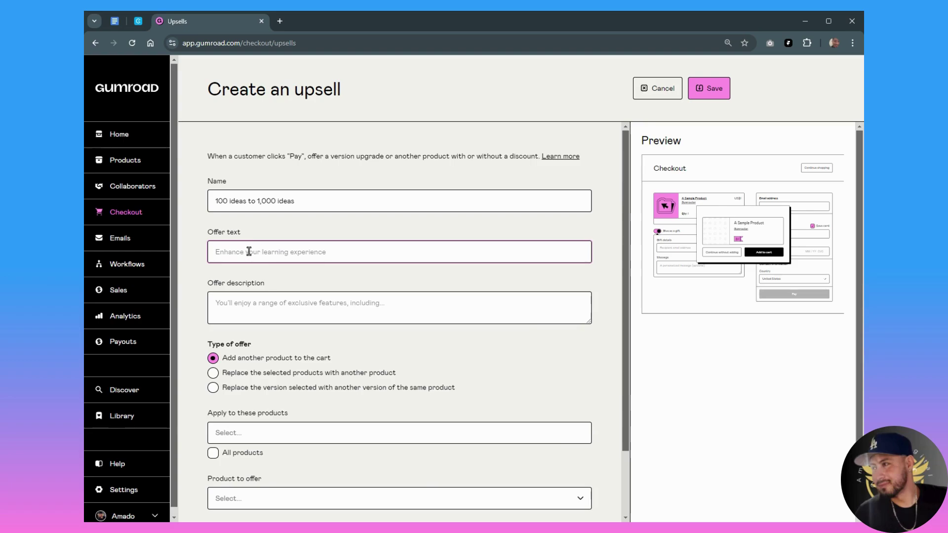
Enter 'Upgrade to 1,000 digital product ideas' as the upsell's offer text
text(Up)
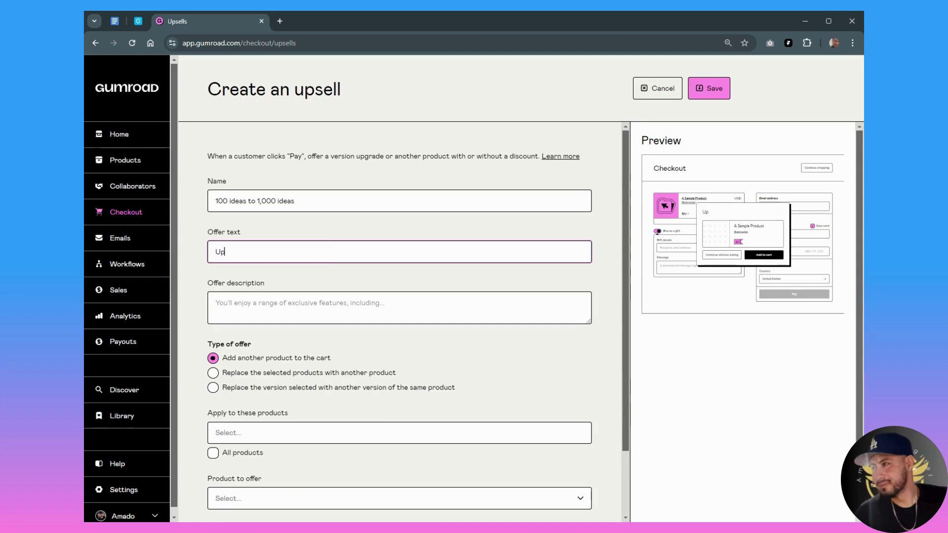
text(grade to 1,000 digital product )
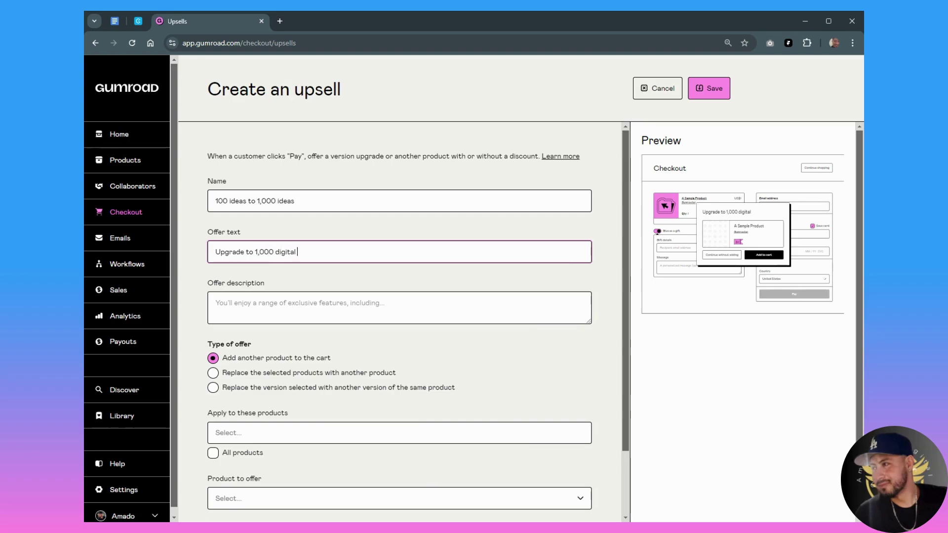
text(ideas)
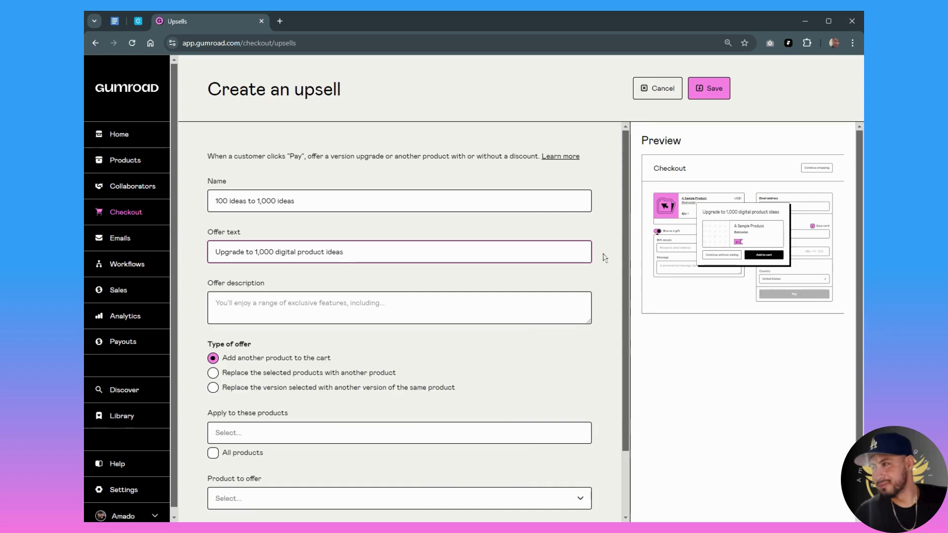
click(366, 309)
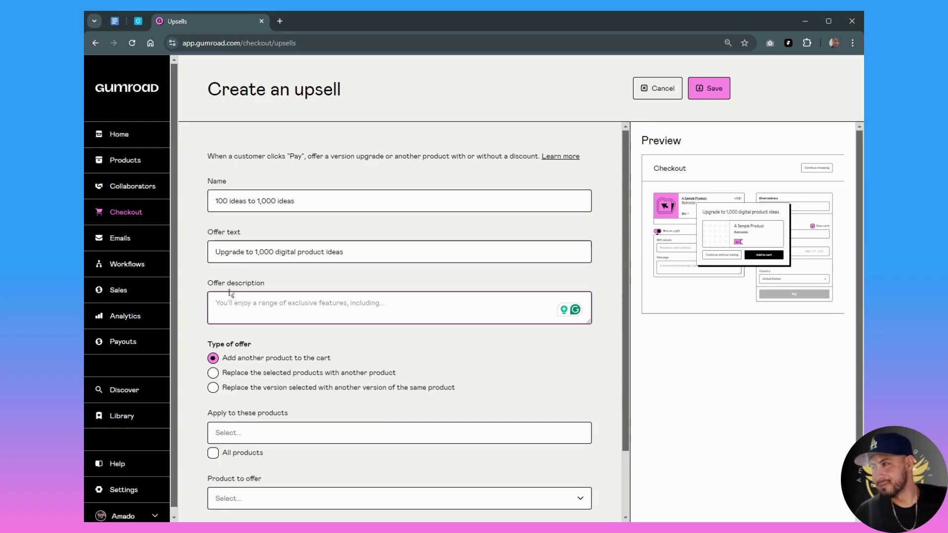
Paste the offer description and accept Grammarly's comma after 'ideas'
click(255, 306)
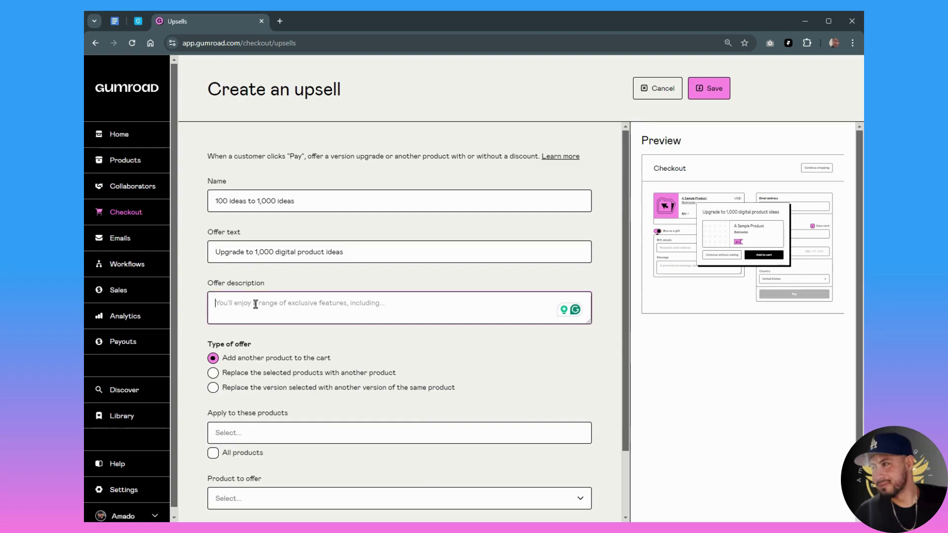
text(Upgrade your list to over 1,000 ideas plus how to make them and where to sell them.)
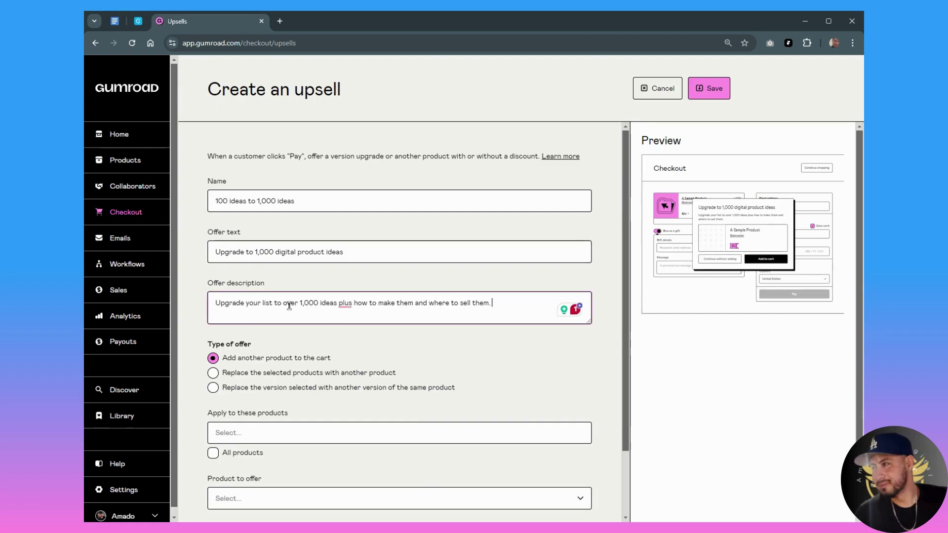
click(345, 304)
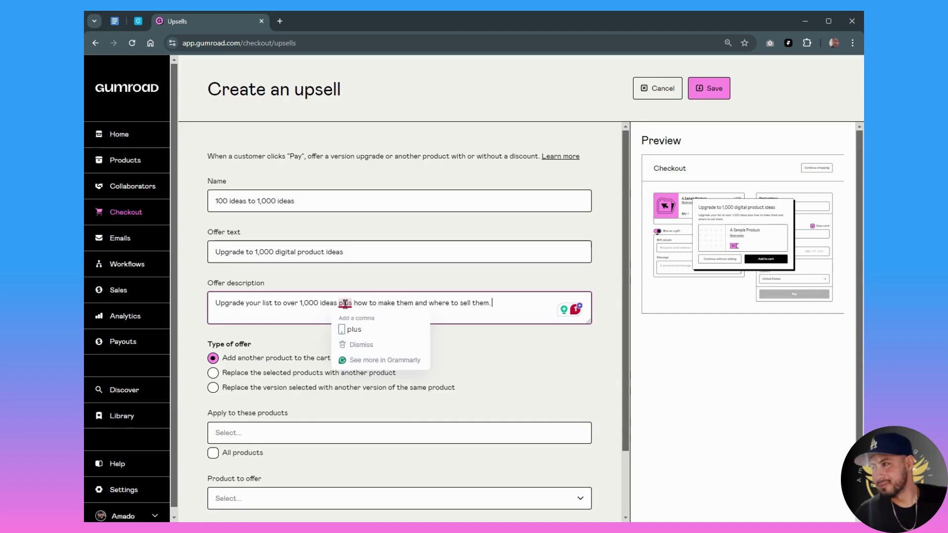
click(354, 337)
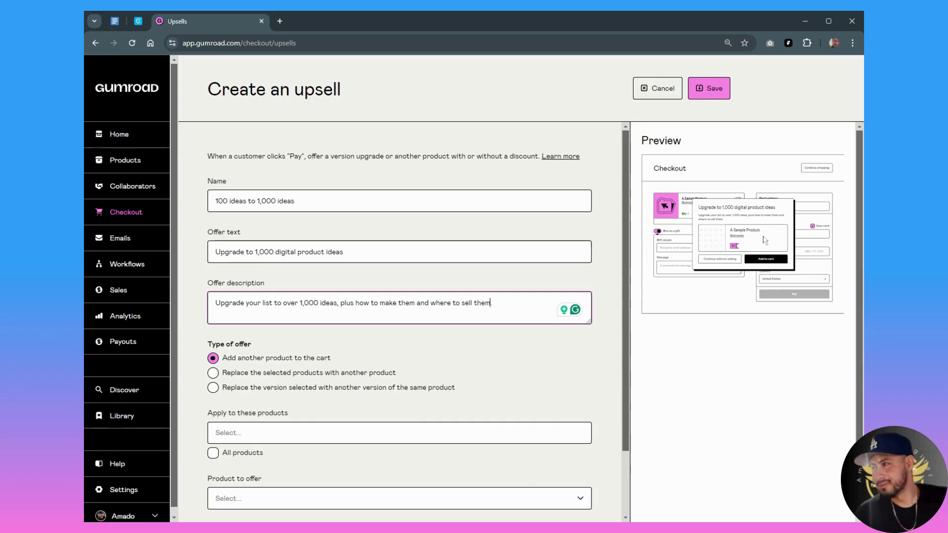
Choose 'Replace the selected products with another product' as the offer type
scroll(415, 370, down, 1)
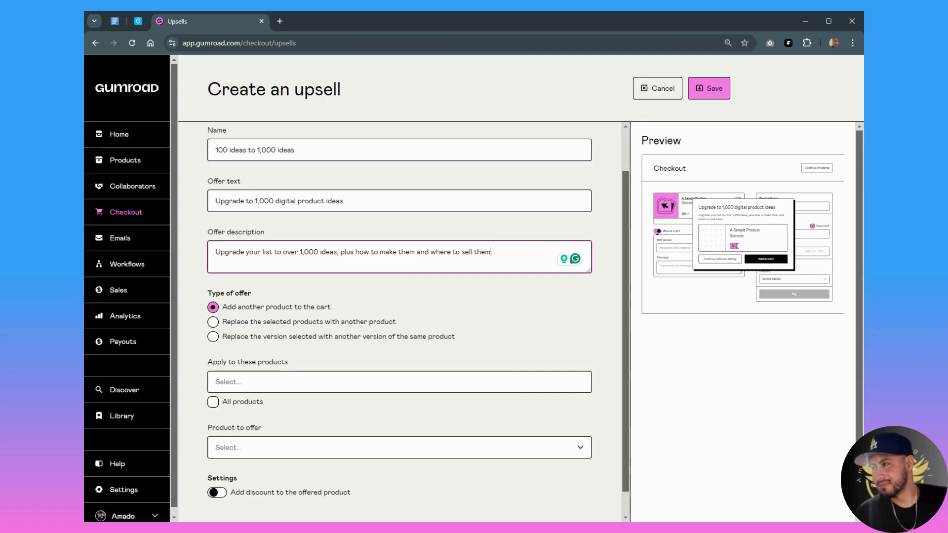
click(322, 320)
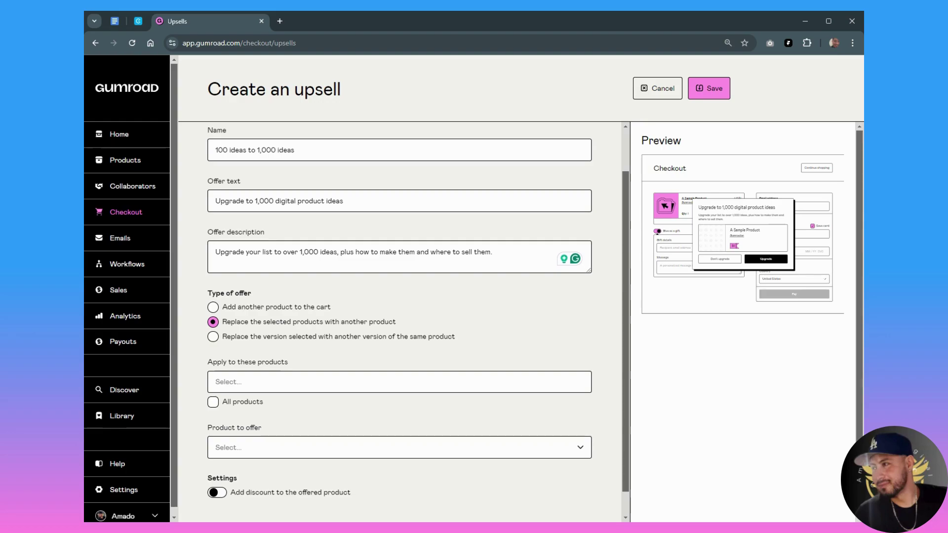
click(275, 340)
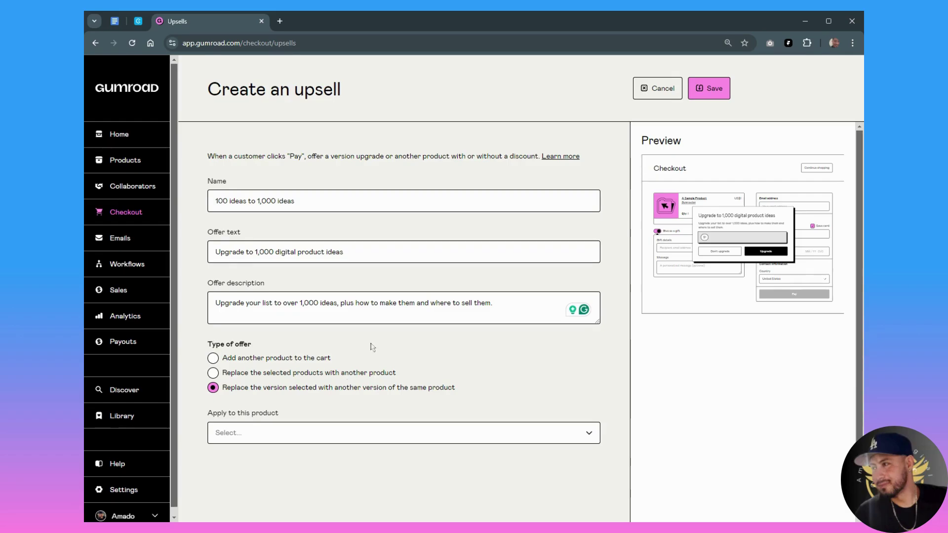
click(228, 376)
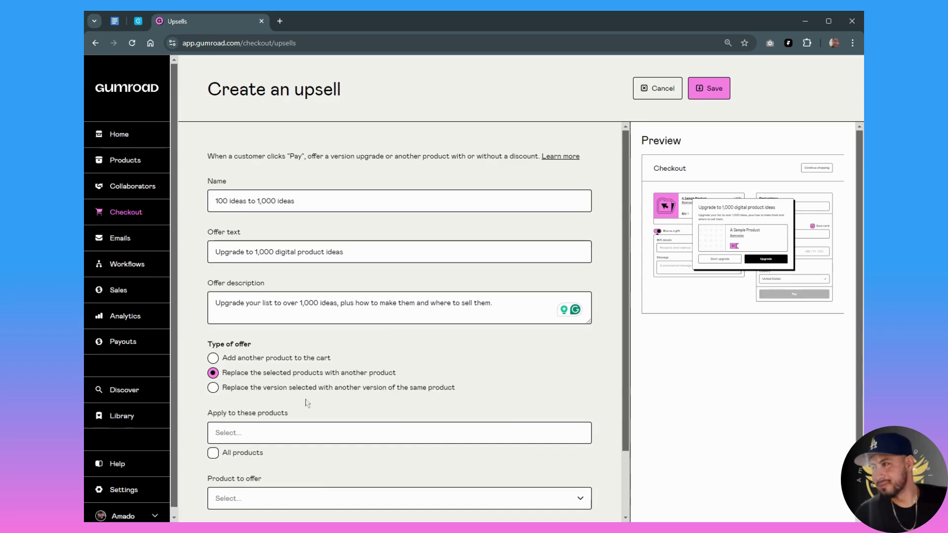
Apply the upsell only to 100+ Digital Product Ideas to Sell, removing the Canva and Writer Studio products
scroll(437, 397, down, 1)
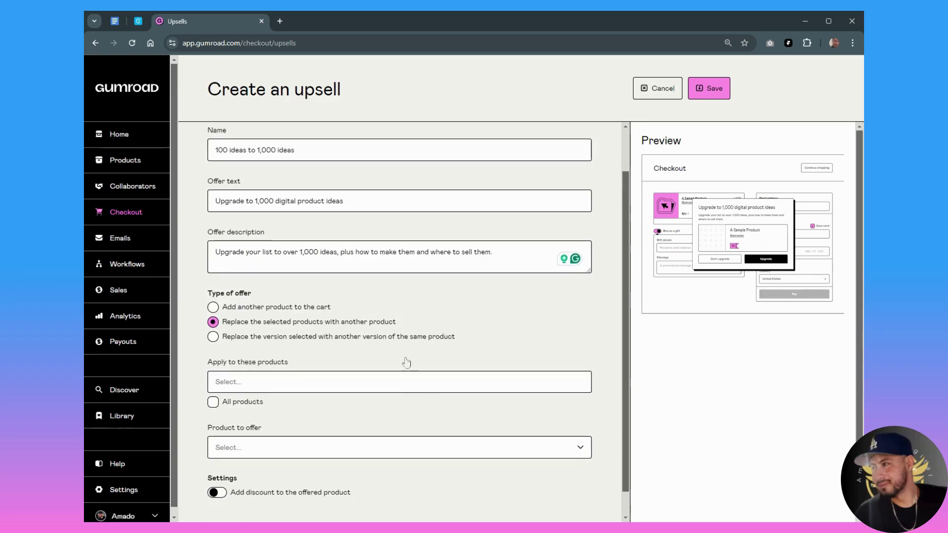
click(242, 384)
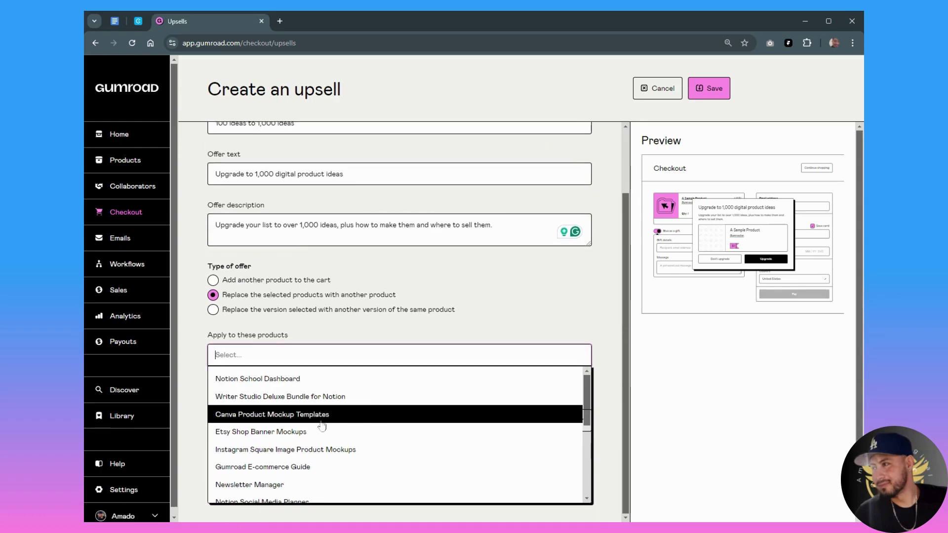
scroll(316, 434, down, 5)
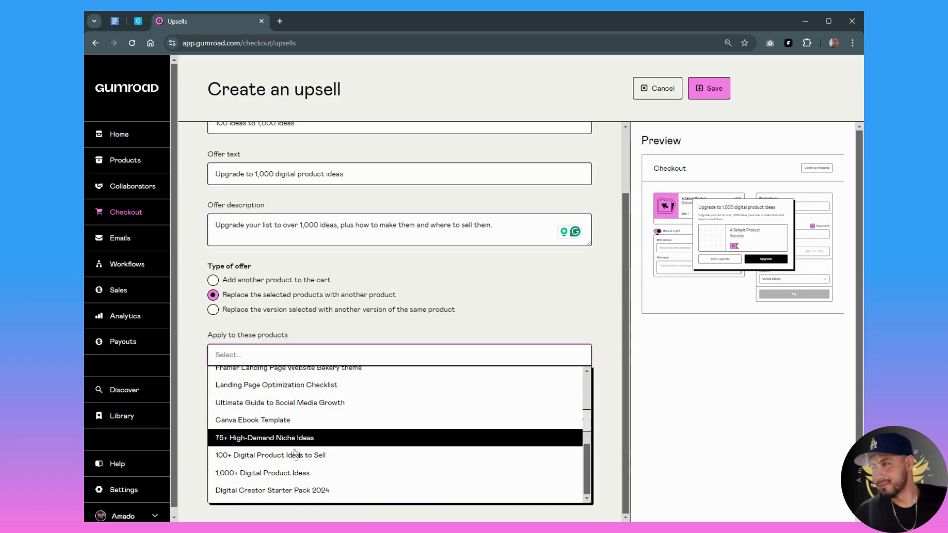
click(286, 459)
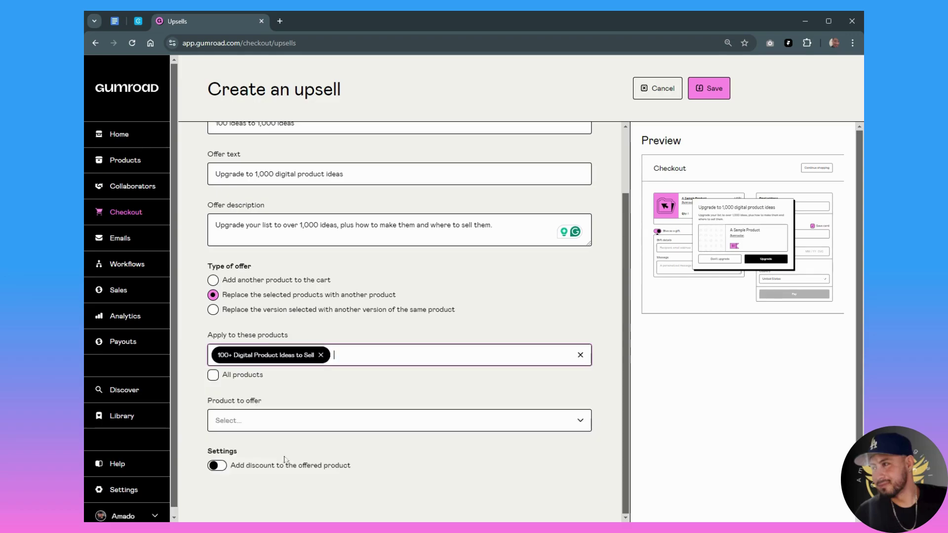
click(392, 361)
click(323, 420)
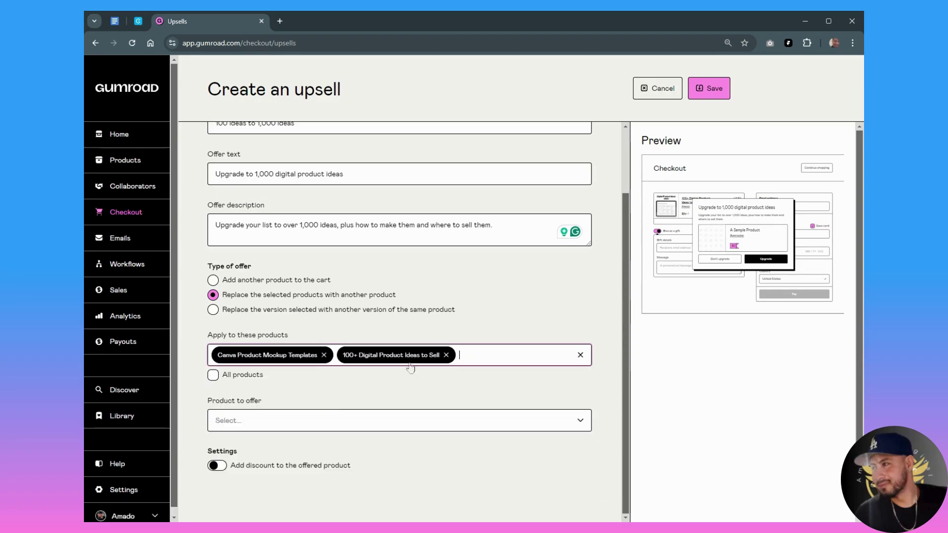
click(488, 361)
click(406, 403)
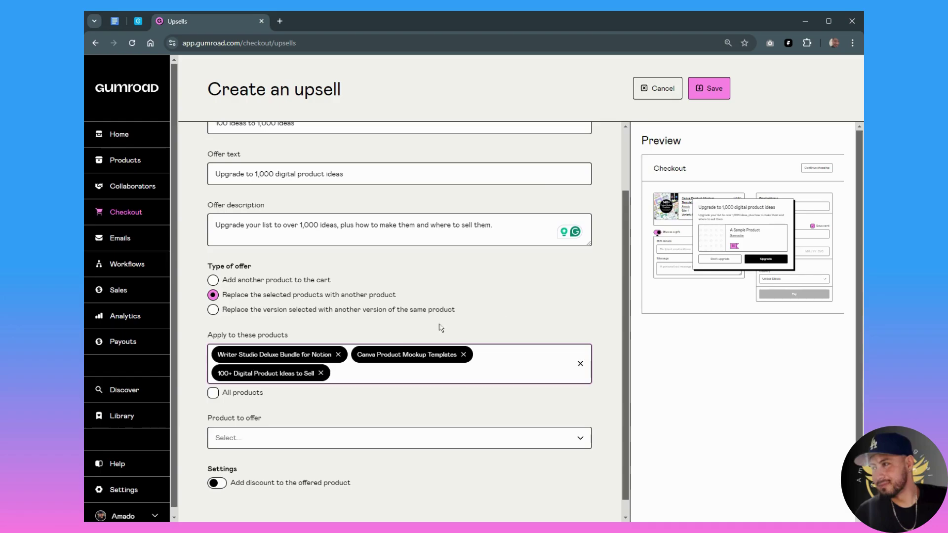
click(338, 356)
click(324, 356)
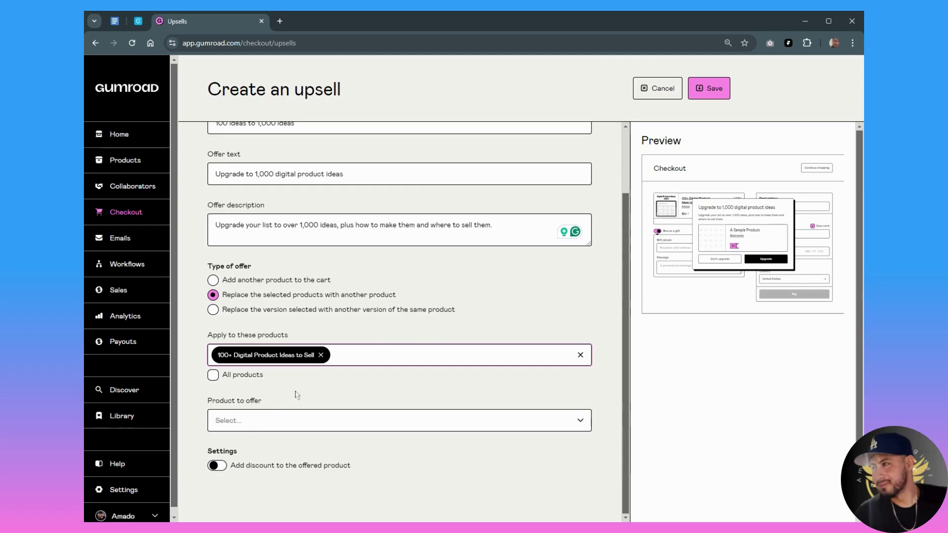
Select 1,000+ Digital Product Ideas as the product to offer
click(284, 426)
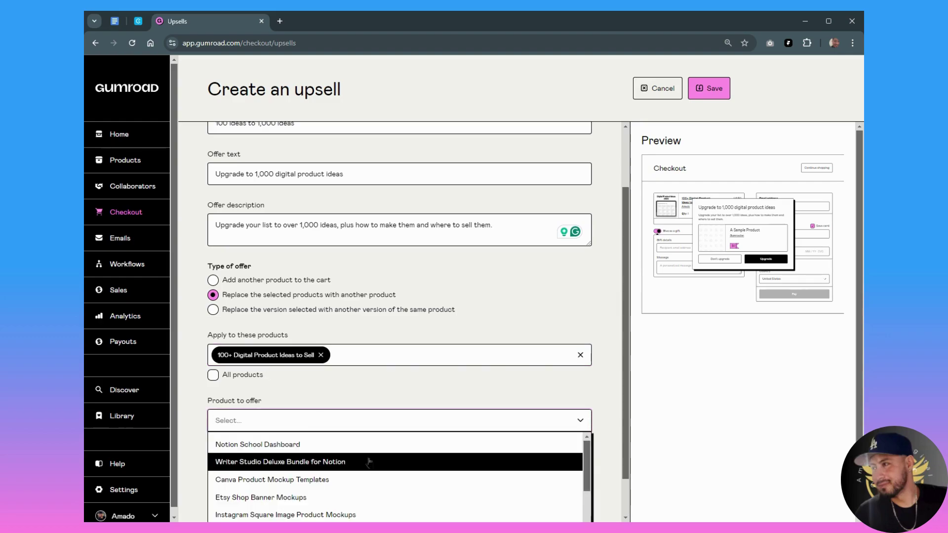
scroll(370, 465, down, 1)
scroll(370, 465, down, 4)
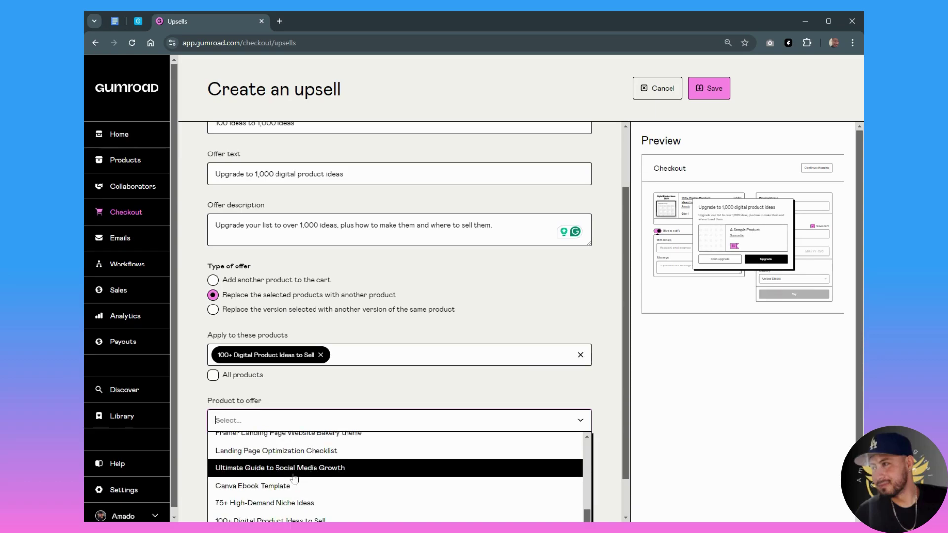
scroll(607, 453, down, 1)
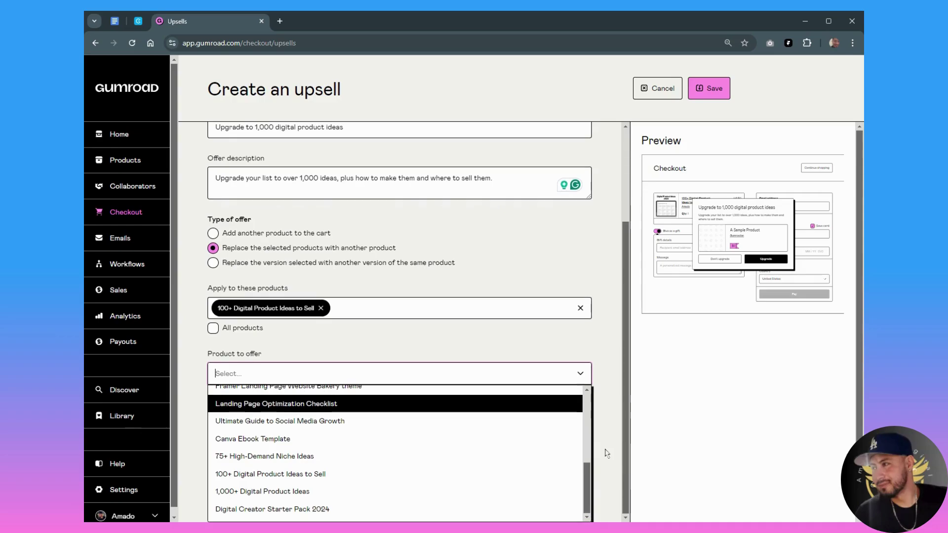
click(300, 495)
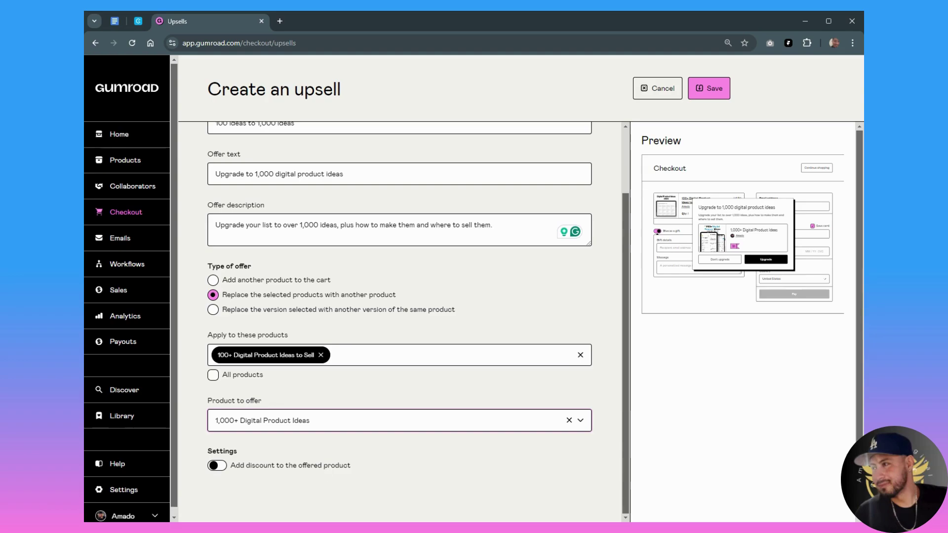
Add a 40% percentage discount to the offered product
click(217, 466)
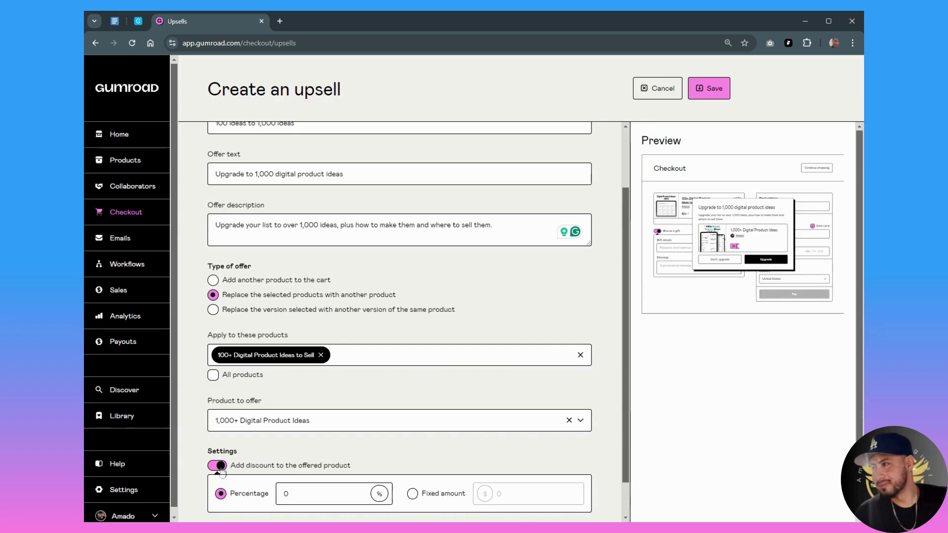
scroll(345, 449, down, 1)
click(339, 452)
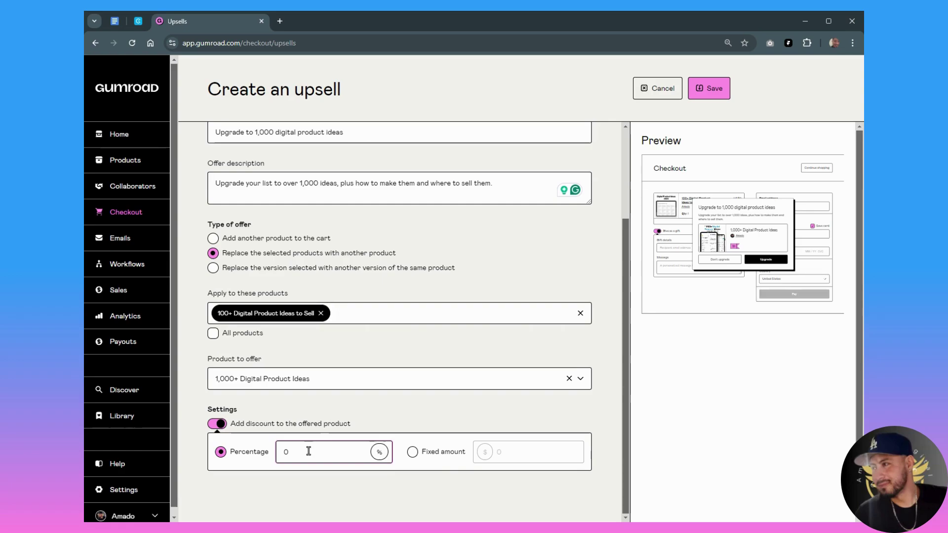
click(412, 458)
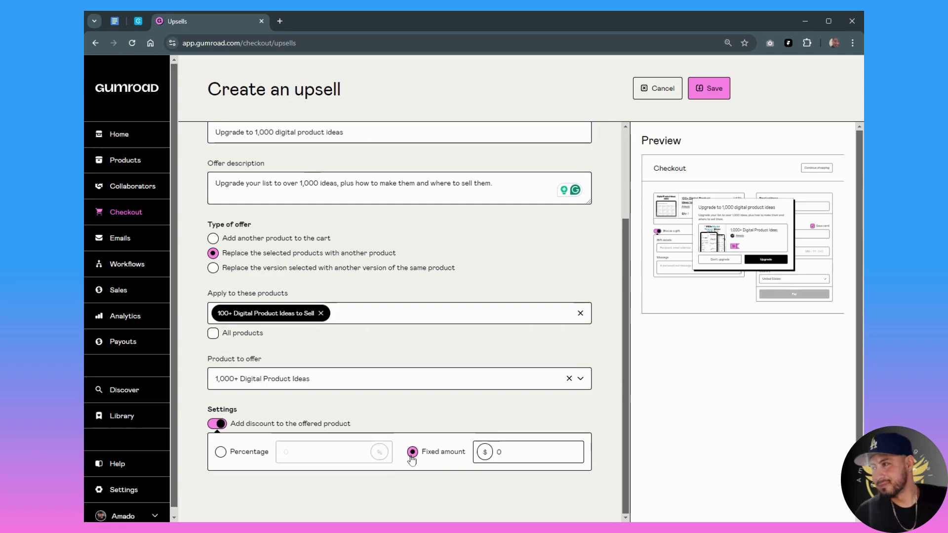
click(514, 455)
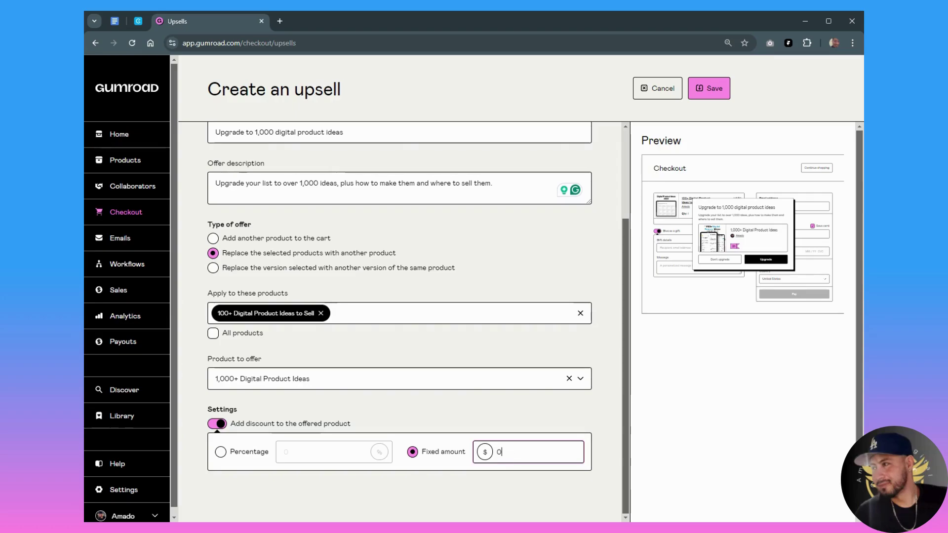
click(227, 455)
drag(303, 450, 275, 454)
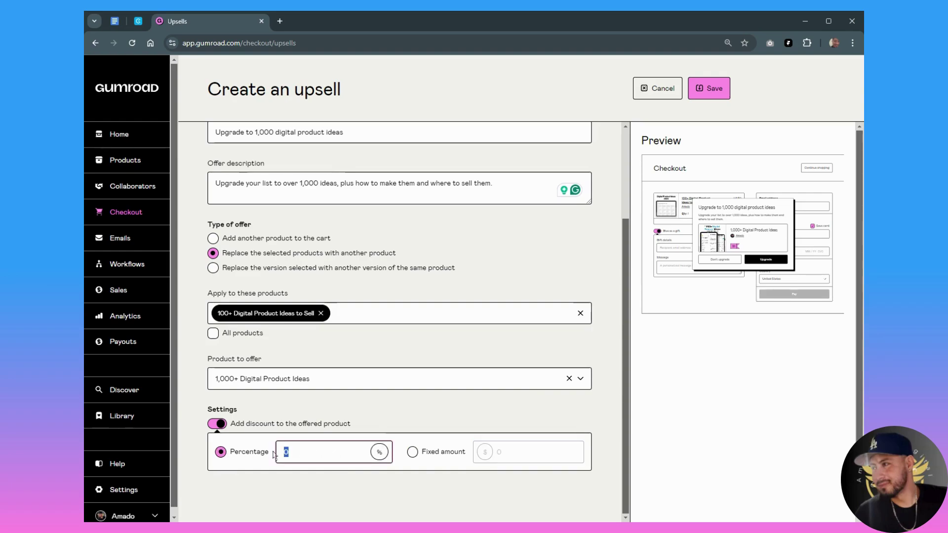
text(40)
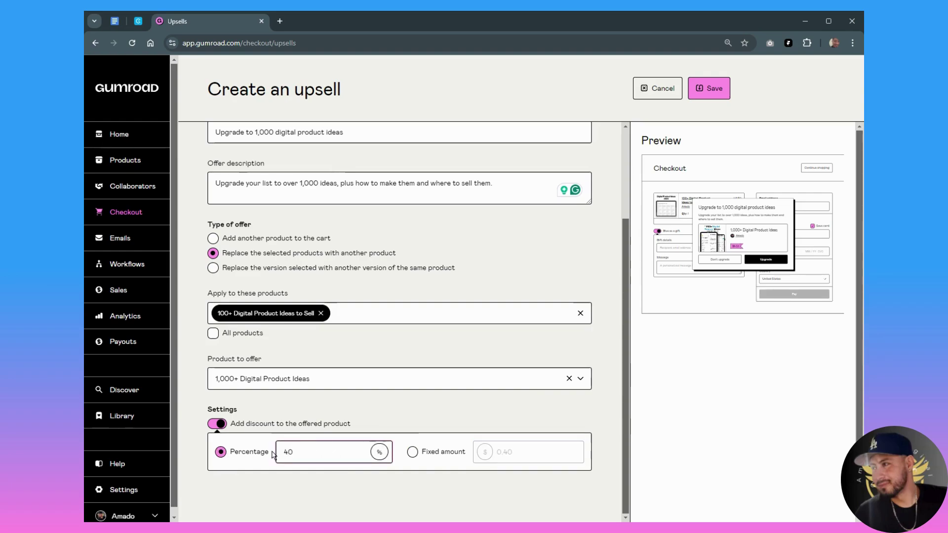
click(431, 419)
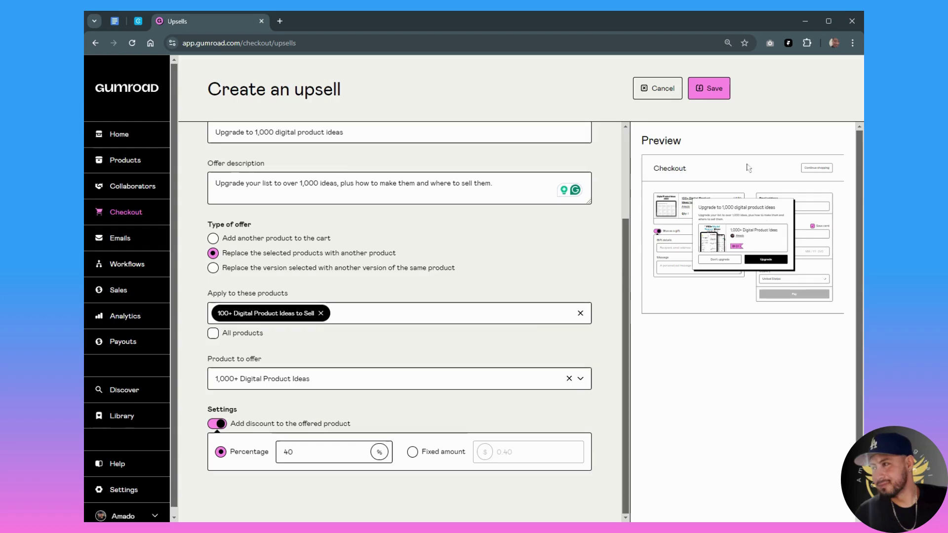
Save the upsell, then review its details in the side panel and close it
click(710, 91)
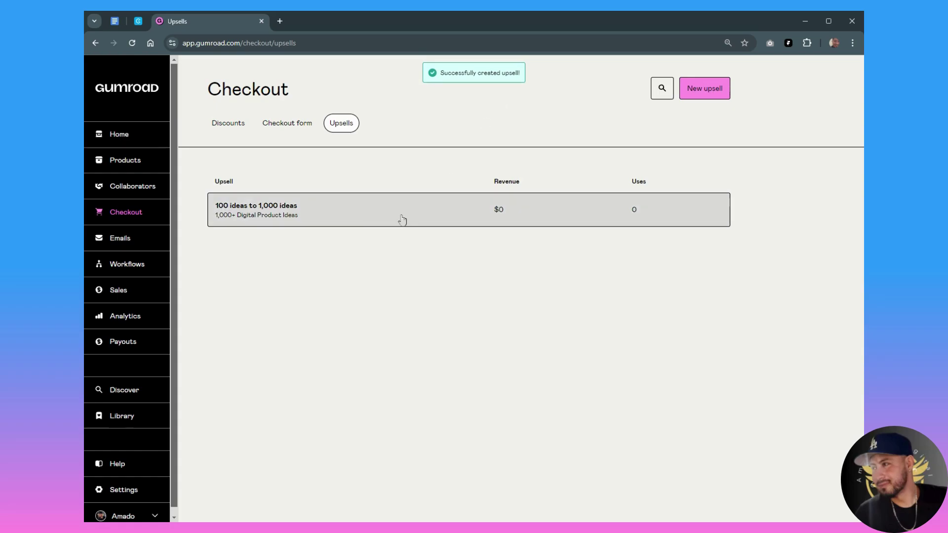
click(360, 218)
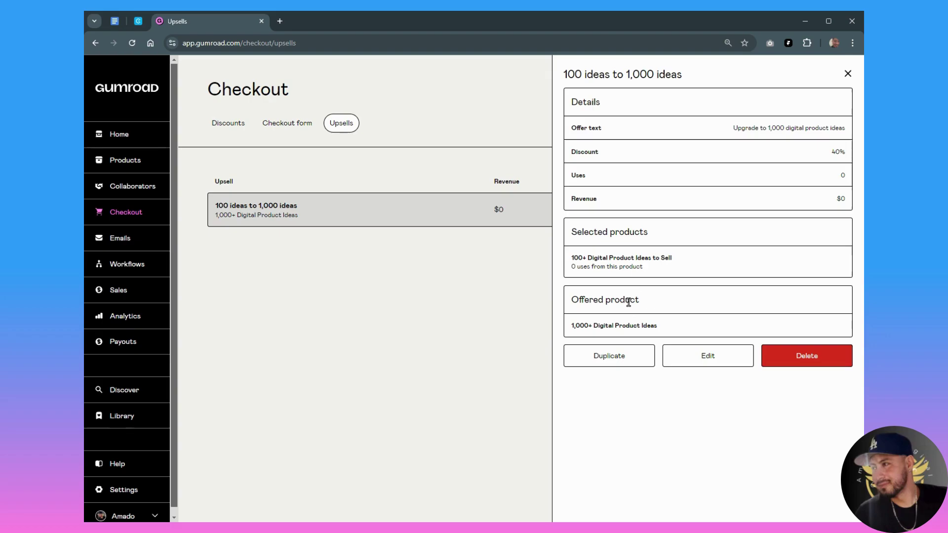
click(848, 73)
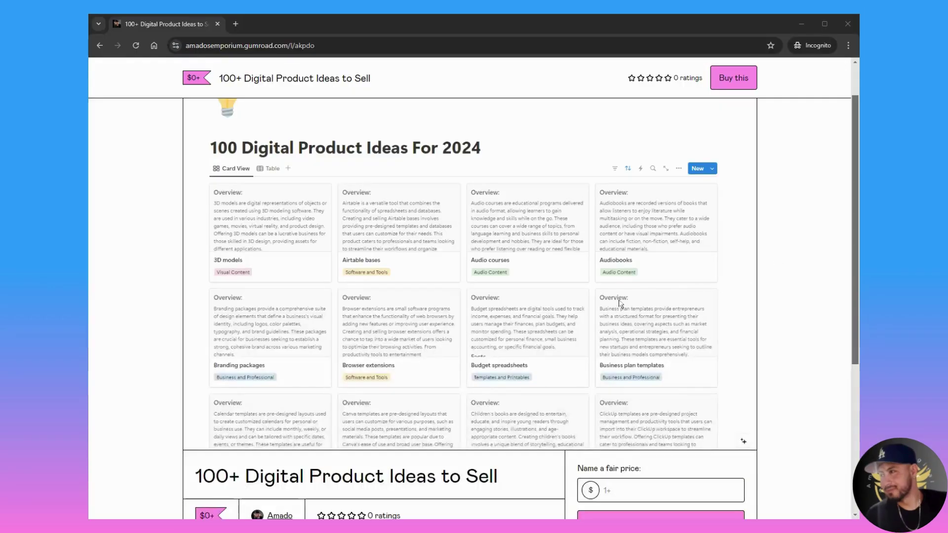
Enter a $0 fair price for 100+ Digital Product Ideas to Sell and buy it
scroll(621, 302, down, 3)
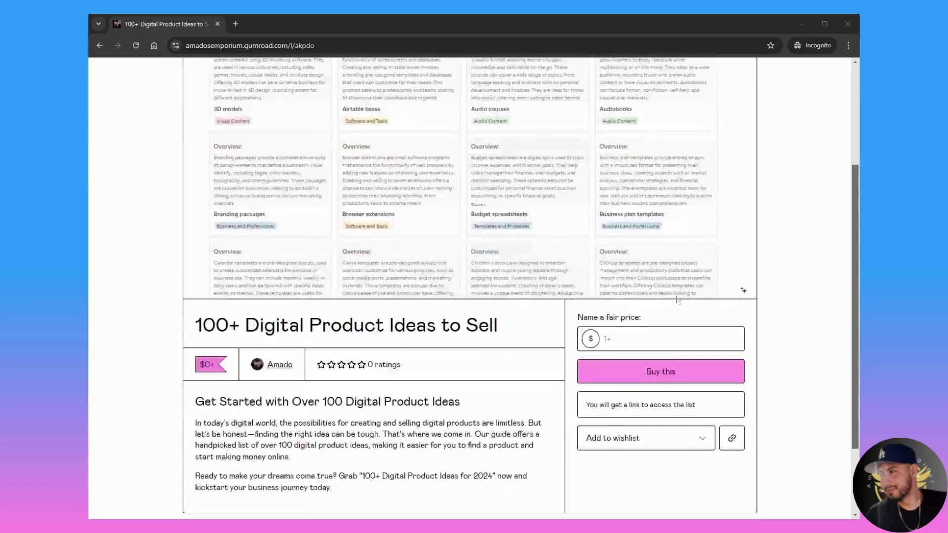
click(649, 339)
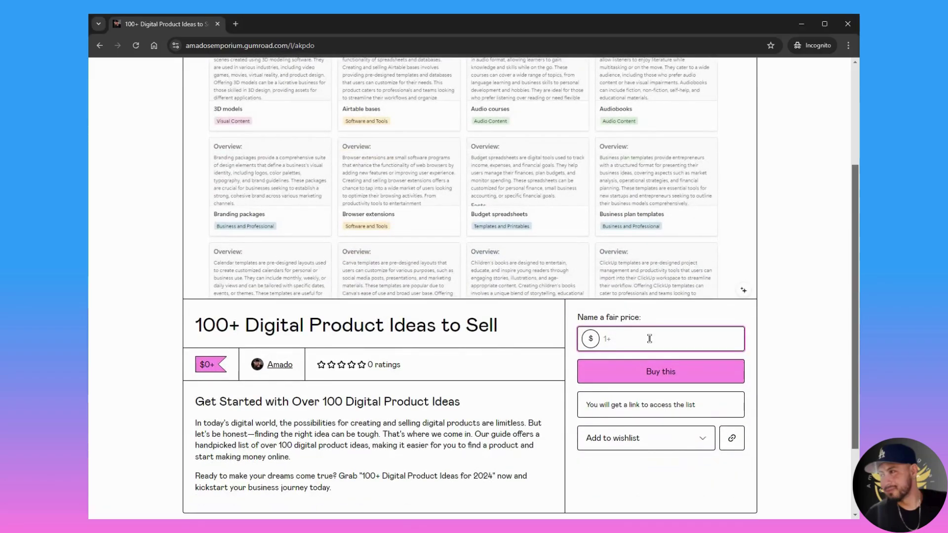
click(658, 373)
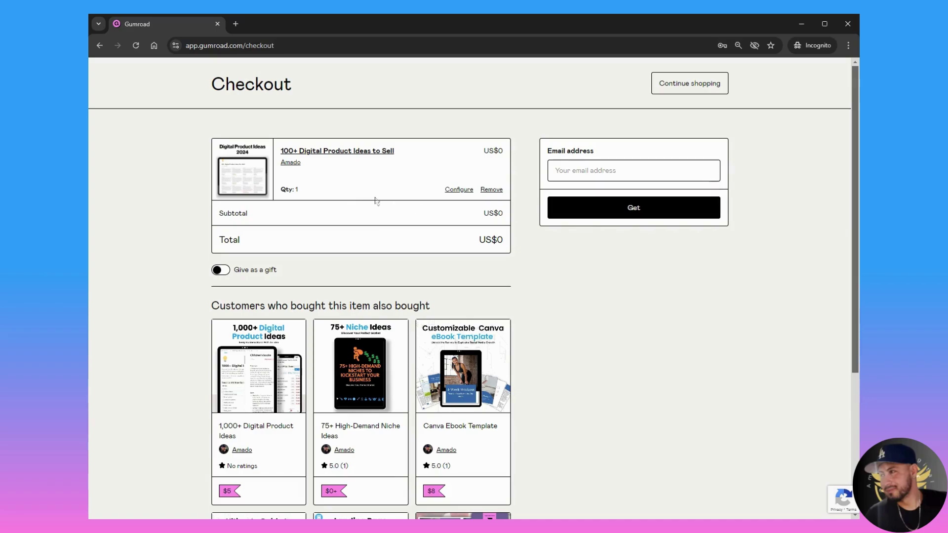
Autofill the buyer's email and submit the free order to bring up the $3 upgrade offer
click(580, 170)
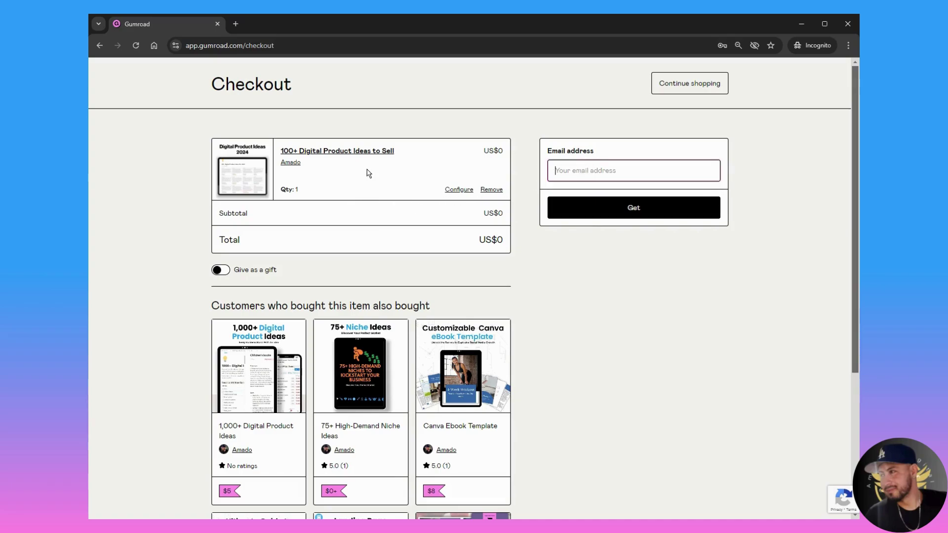
text(e)
key(Down)
key(Return)
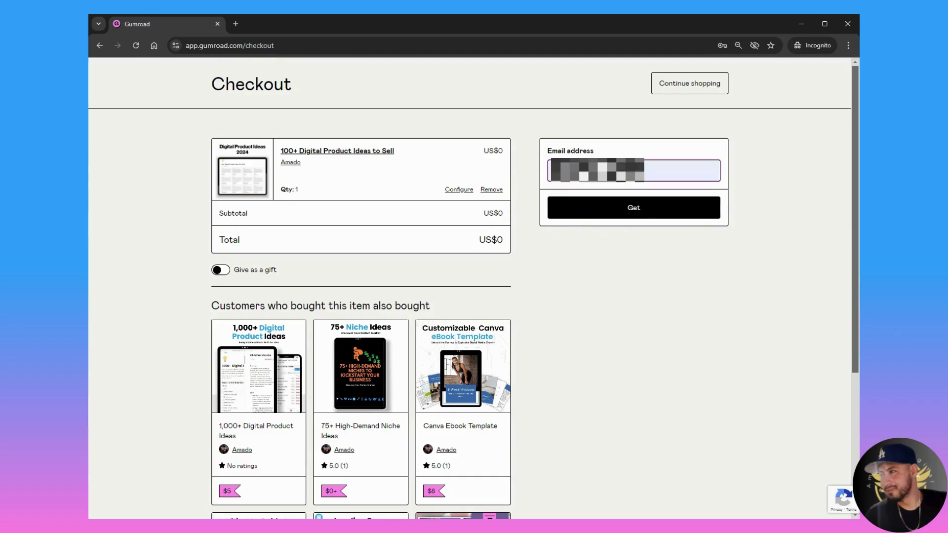
click(655, 214)
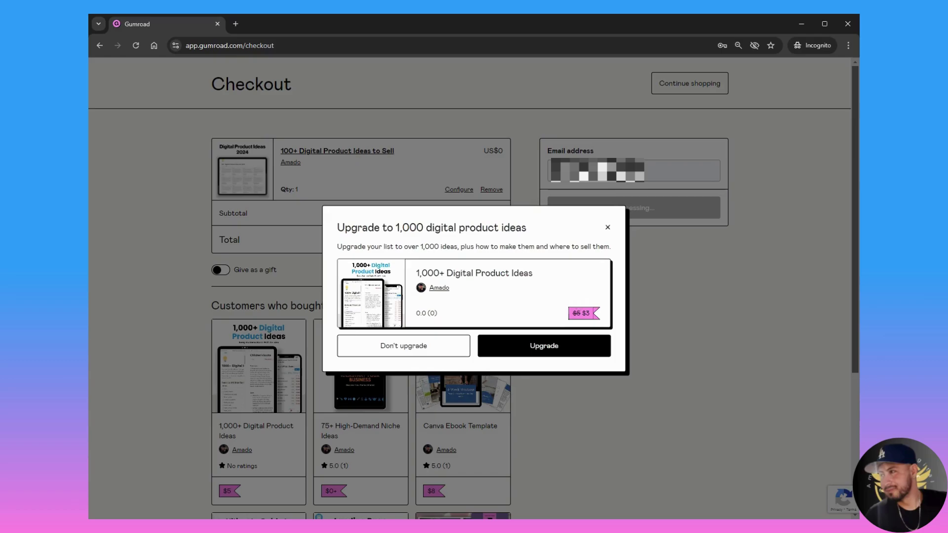
Accept the 40% off upgrade so the cart totals US$3 for 1,000+ Digital Product Ideas
click(555, 347)
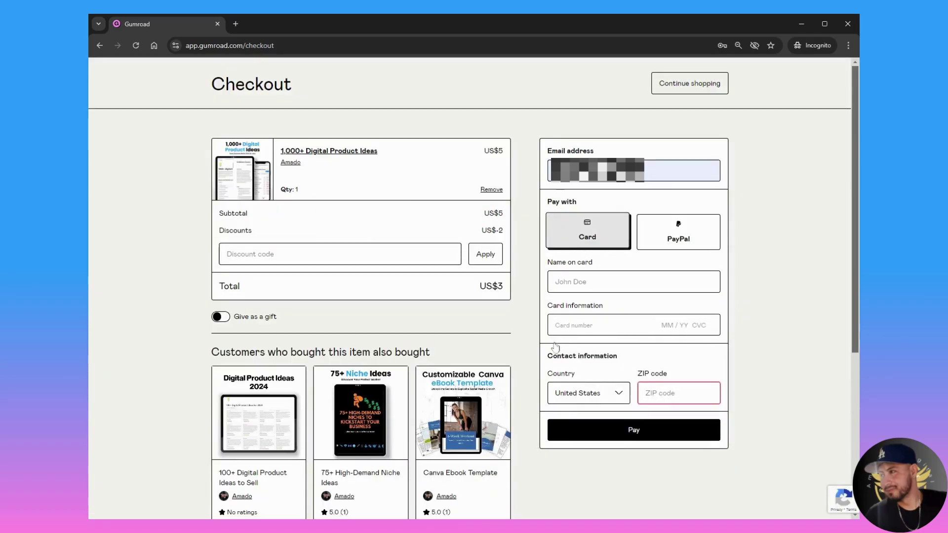